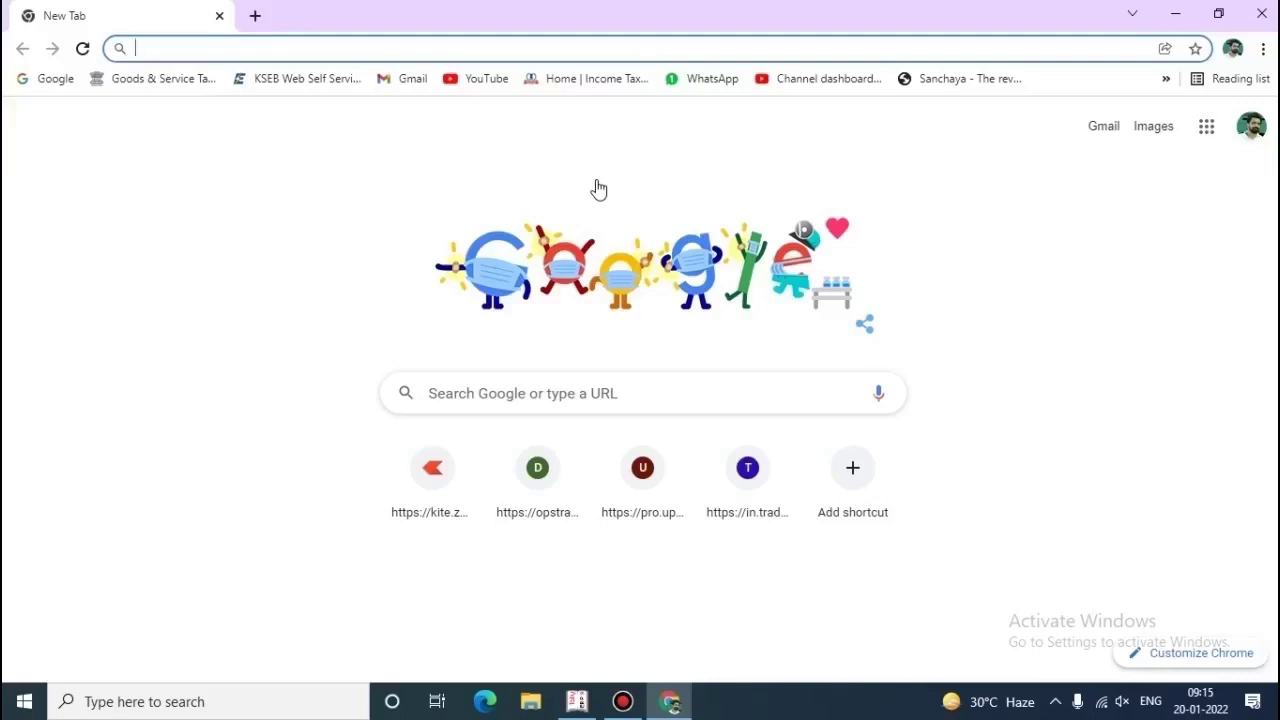
- Search Google for "eway bill" and open the Eway Bill website at ewaybill.nic.in
{"action": "left_click", "coordinate": [563, 395]}
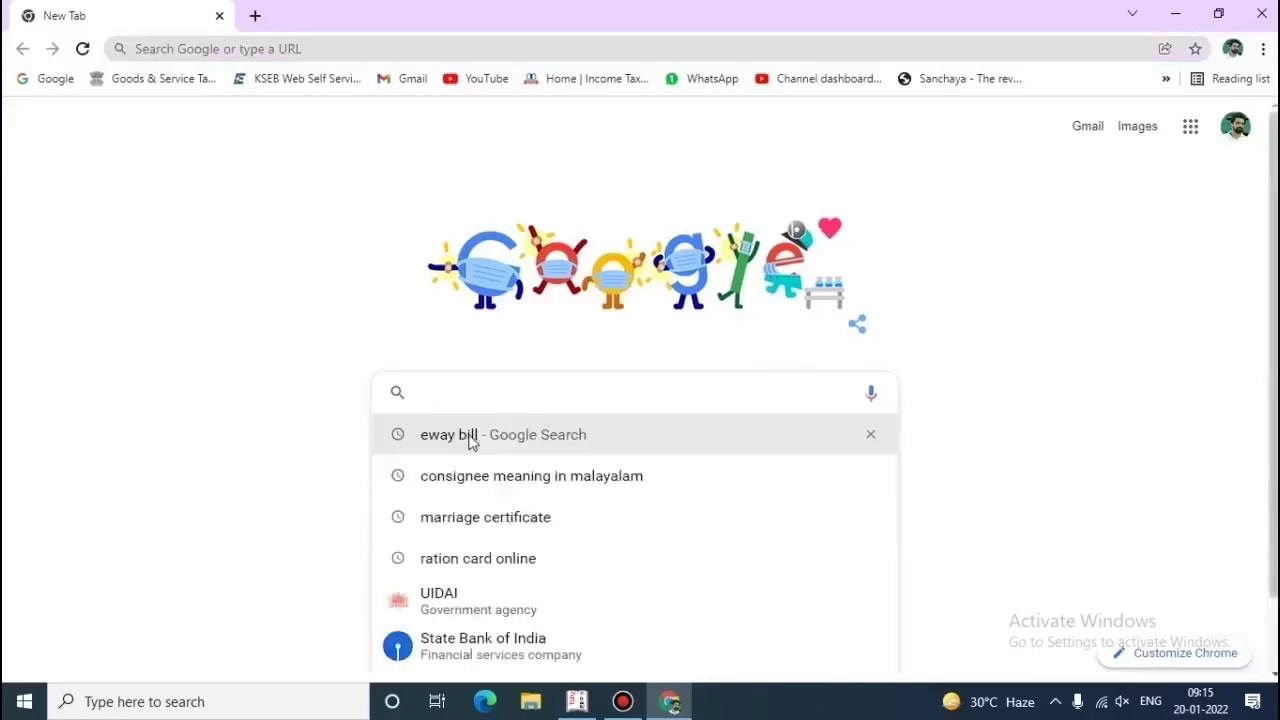
{"action": "left_click", "coordinate": [466, 440]}
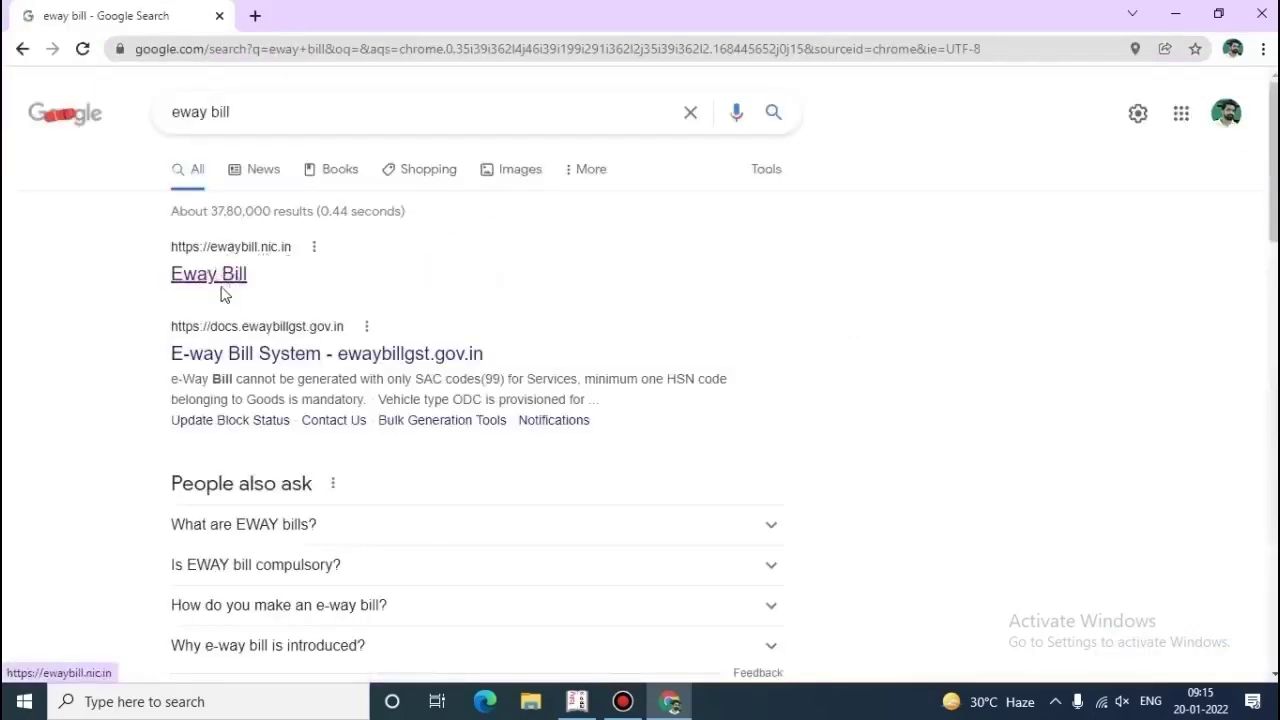
{"action": "left_click", "coordinate": [214, 280]}
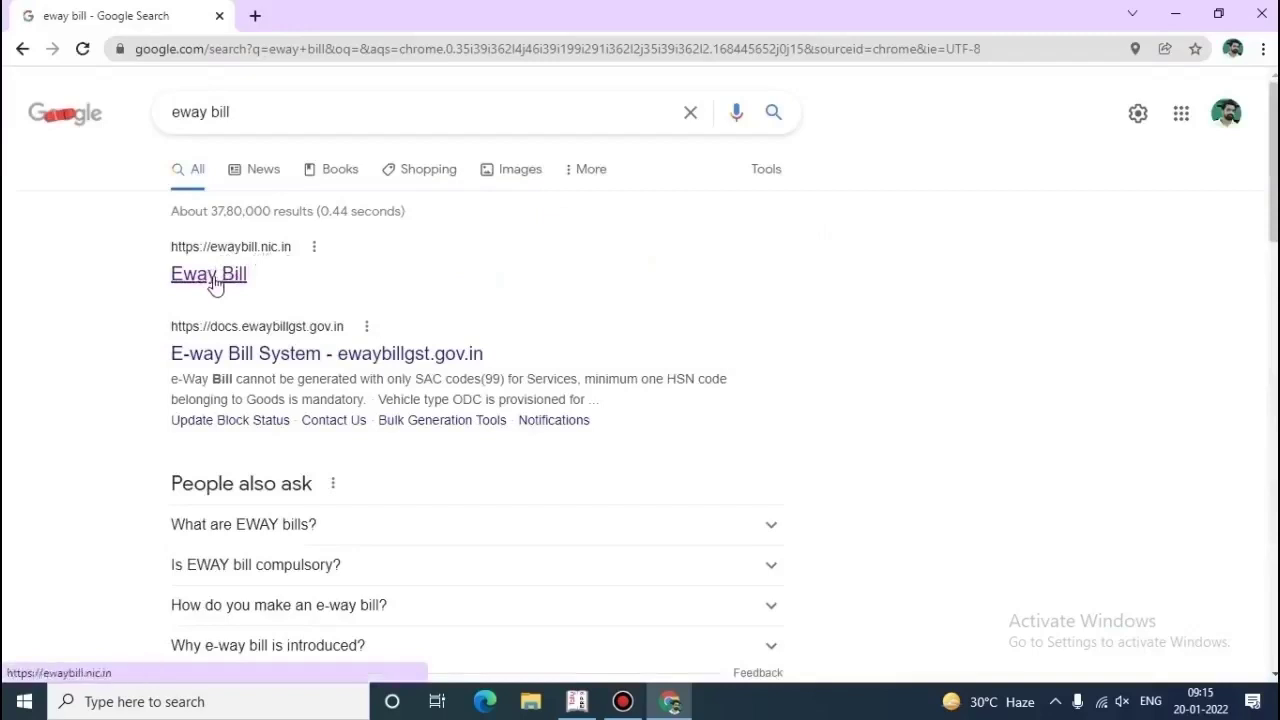
{"action": "mouse_move", "coordinate": [203, 168]}
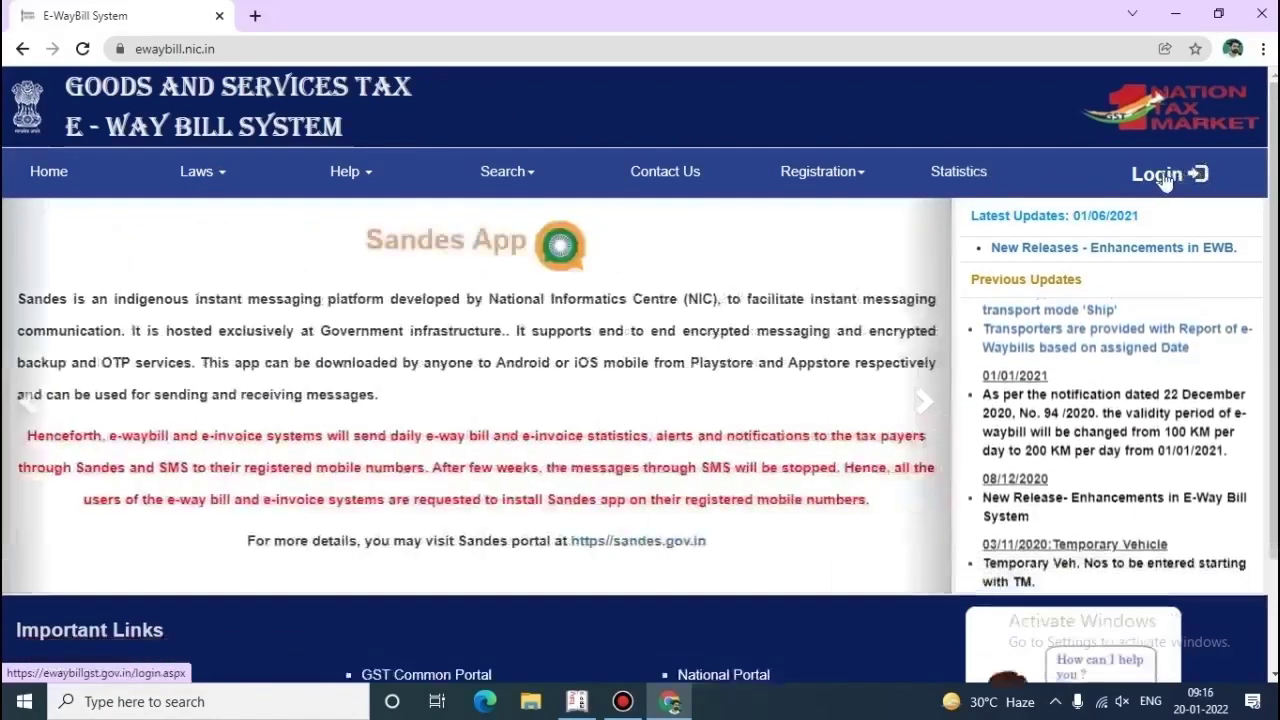
- Log in to the e-way bill system with the username, password and captcha, and exit the password change form
{"action": "left_click", "coordinate": [1163, 178]}
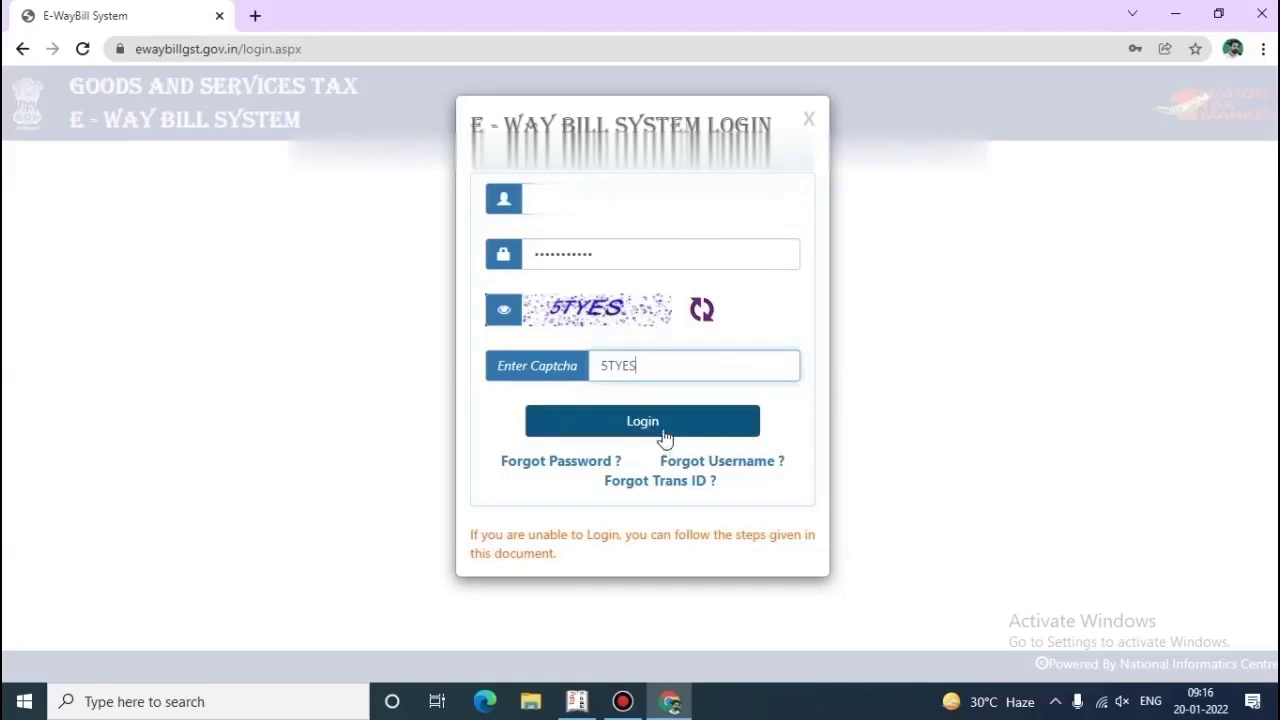
{"action": "left_click", "coordinate": [643, 421]}
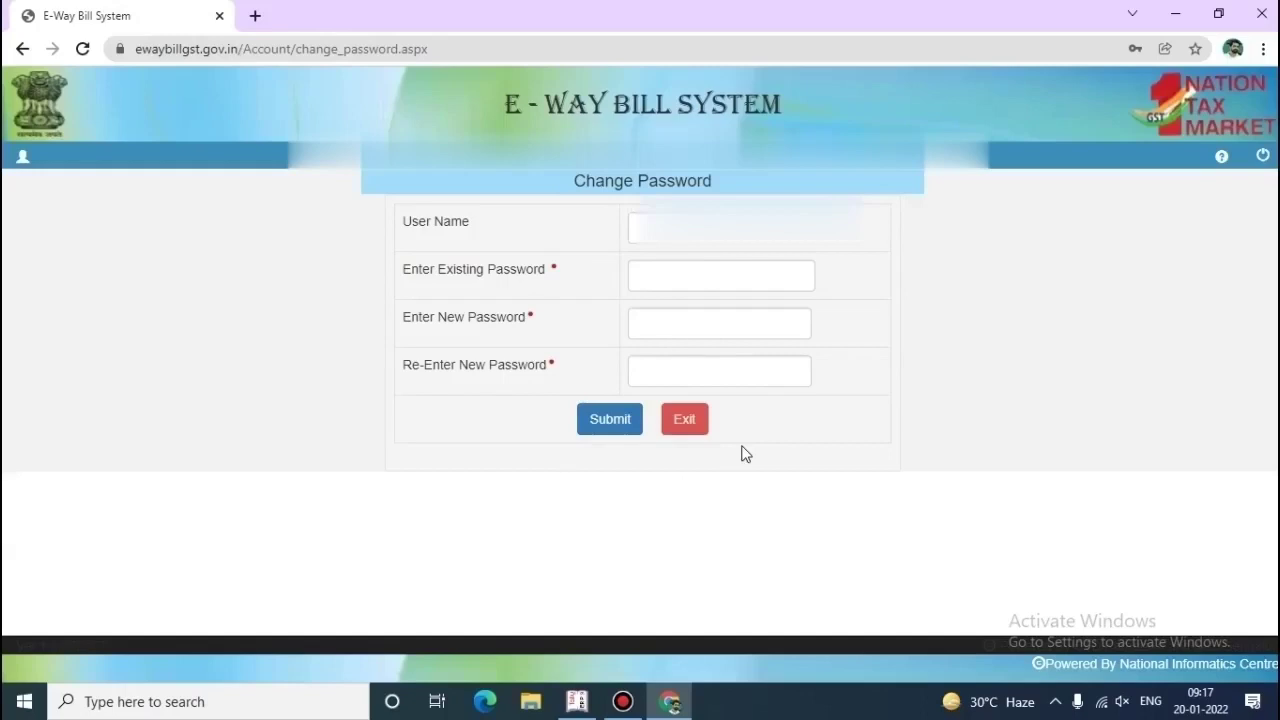
{"action": "left_click", "coordinate": [700, 428]}
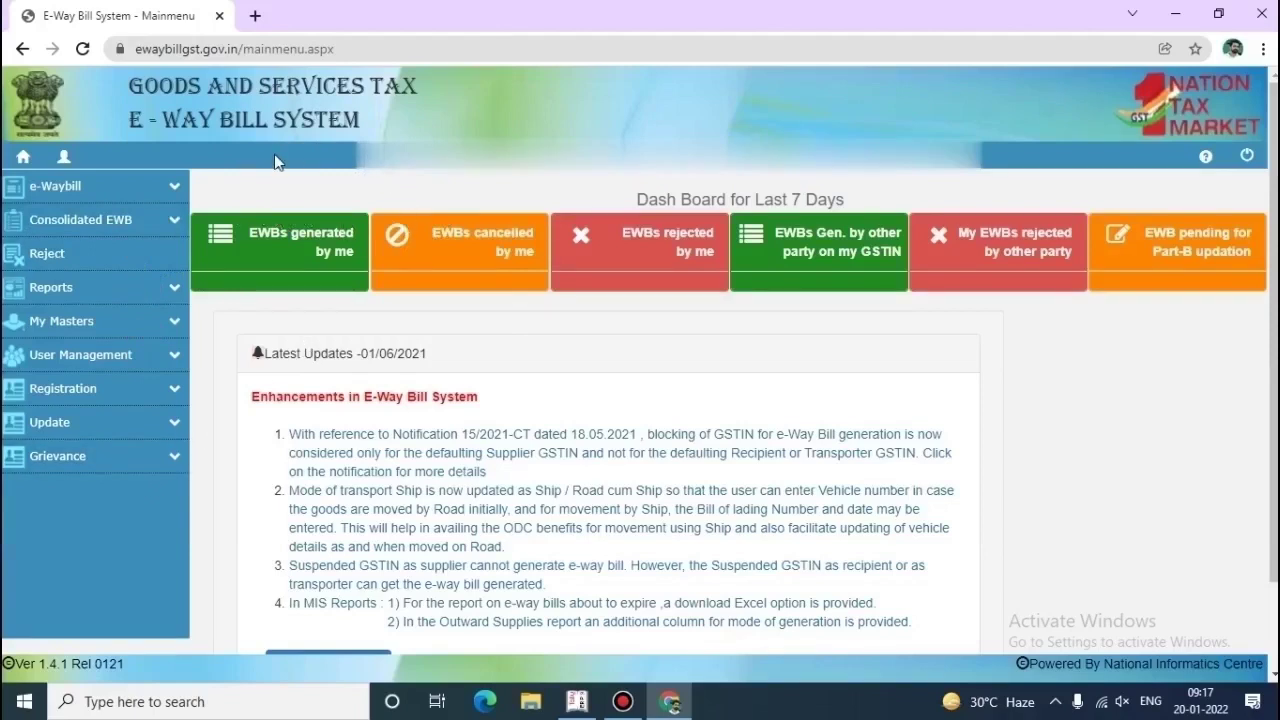
- Start generating a new e-way bill and keep Regular as its transaction type
{"action": "left_click", "coordinate": [57, 188]}
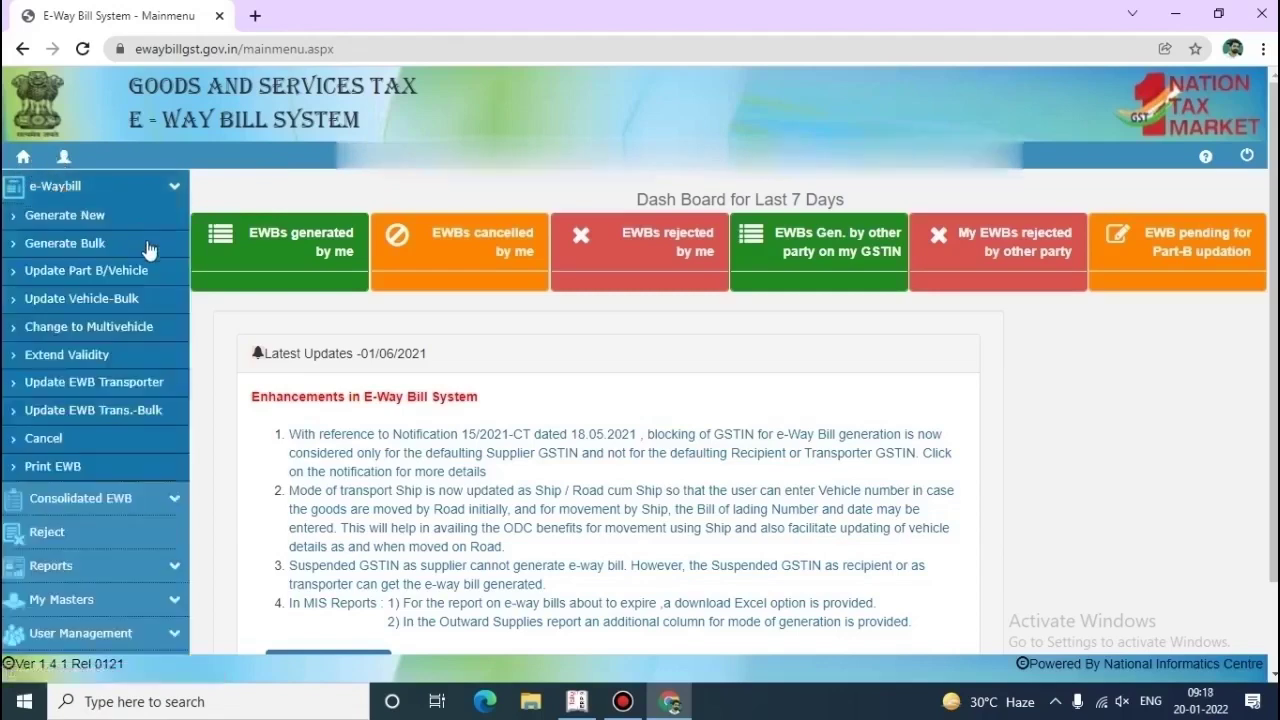
{"action": "left_click", "coordinate": [83, 222]}
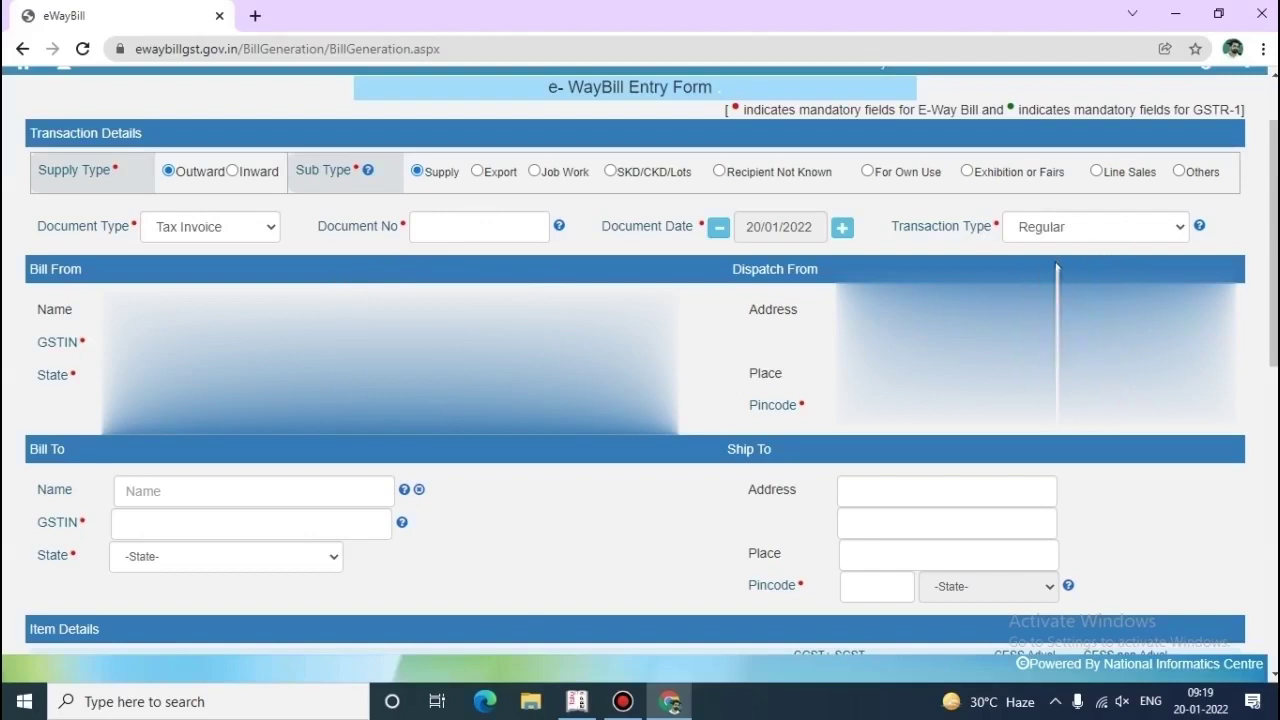
{"action": "left_click", "coordinate": [1113, 226]}
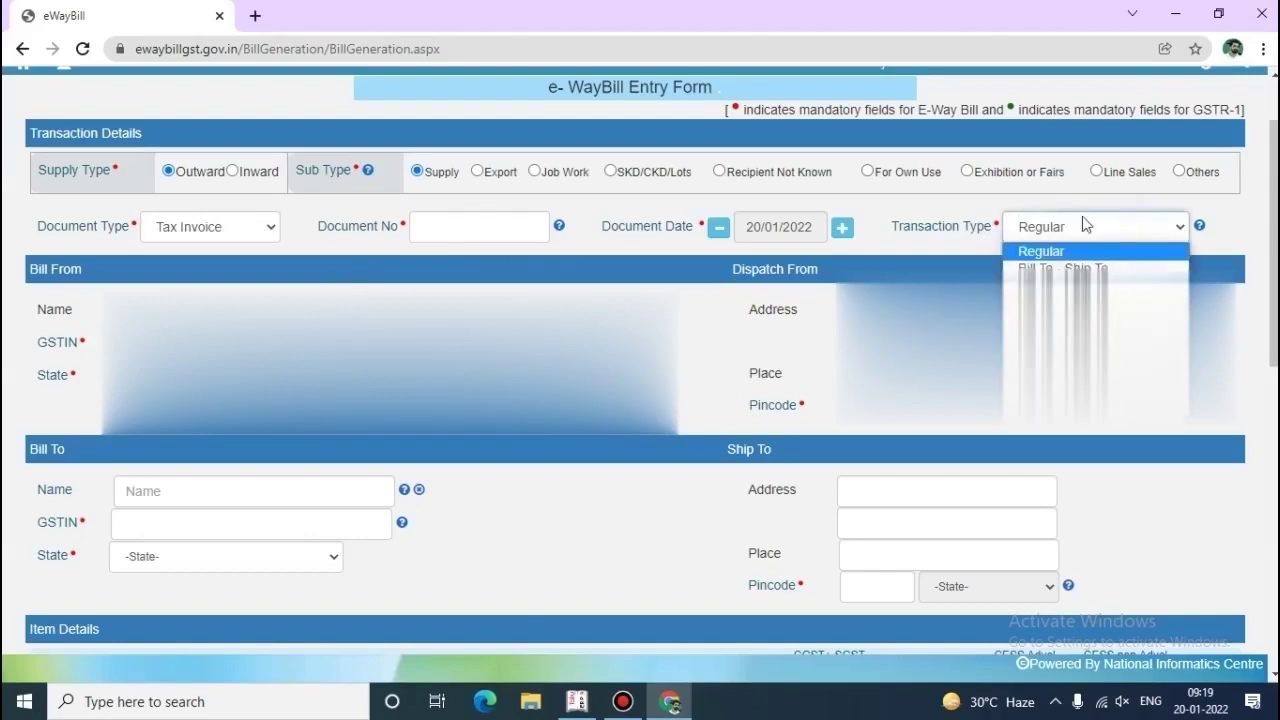
{"action": "left_click", "coordinate": [1073, 208]}
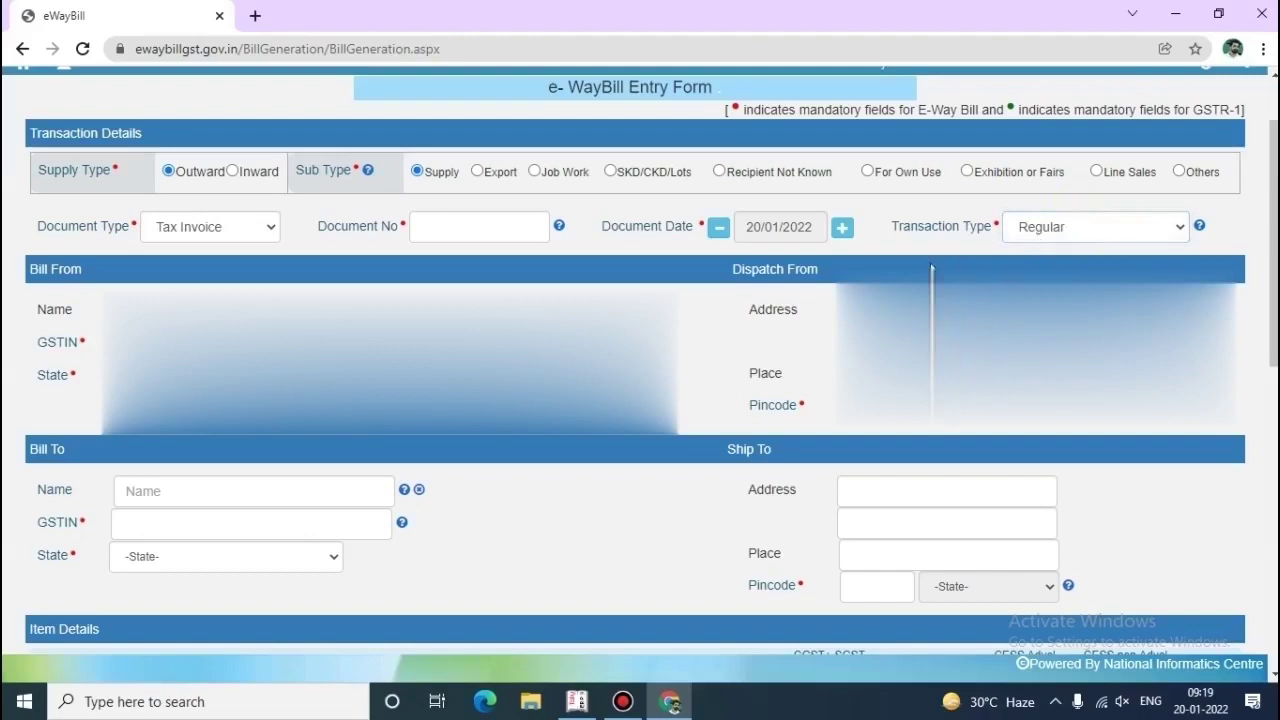
{"action": "left_click", "coordinate": [1097, 227]}
{"action": "left_click", "coordinate": [1026, 209]}
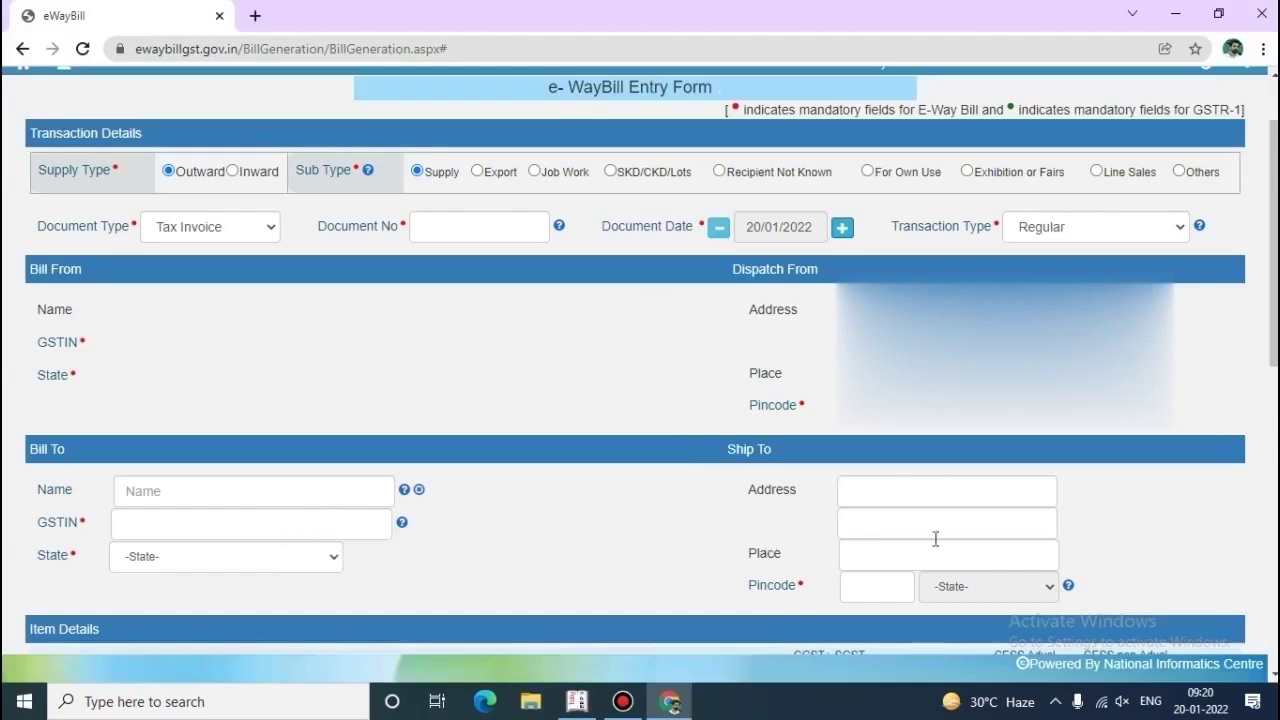
- Set the document number of the tax invoice to A-002
{"action": "left_click", "coordinate": [229, 527]}
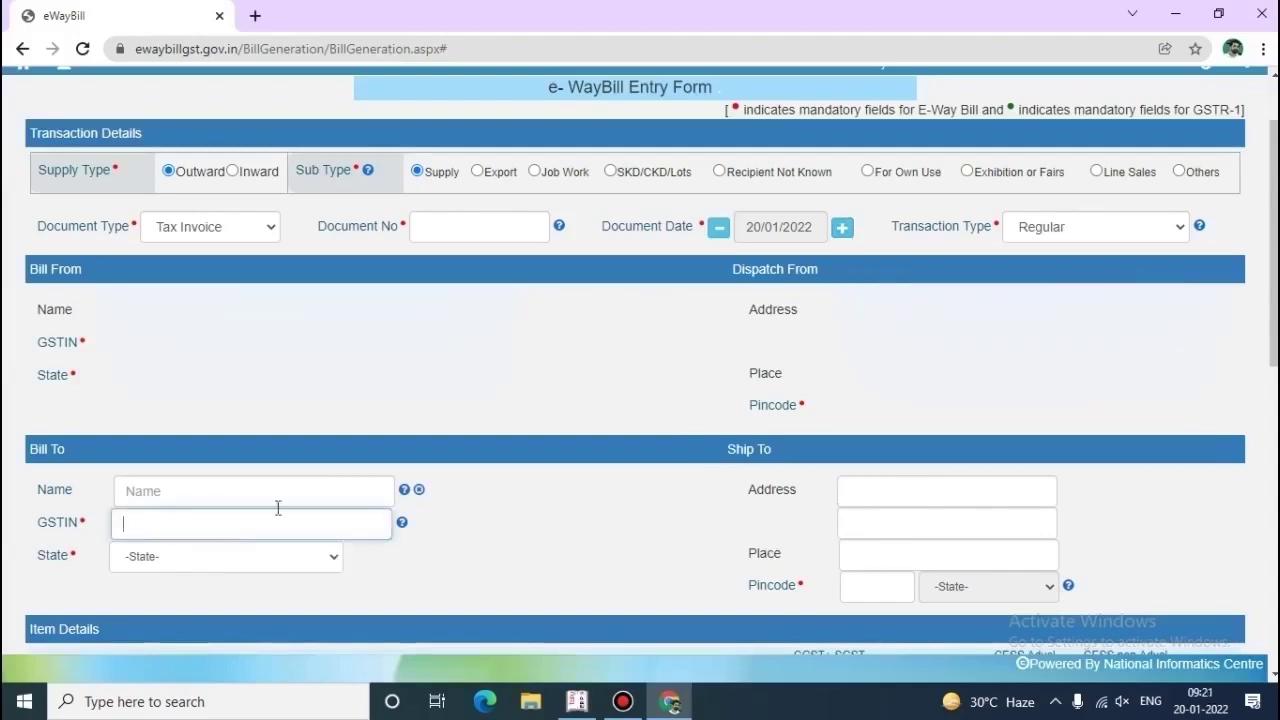
{"action": "left_click", "coordinate": [477, 227]}
{"action": "type", "text": "A-002"}
{"action": "left_click", "coordinate": [534, 328]}
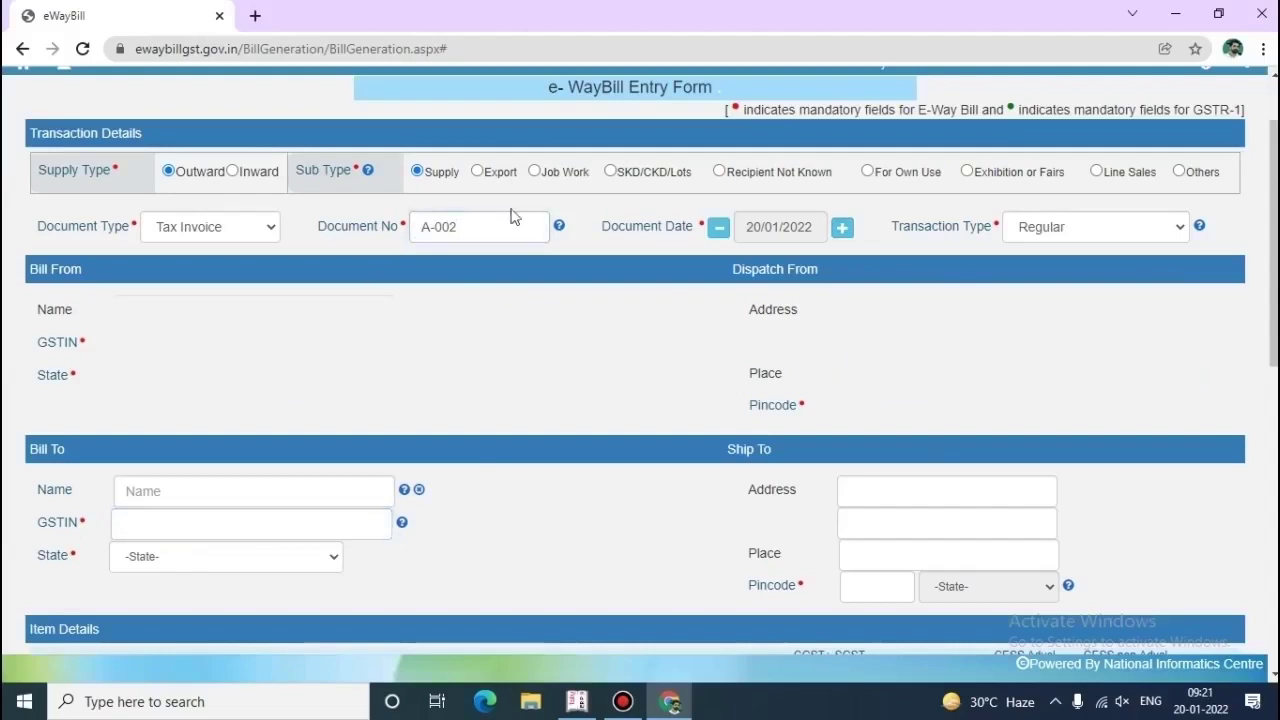
- Enter the recipient's GSTIN in the Bill To details and edit the Ship To address
{"action": "left_click", "coordinate": [186, 530]}
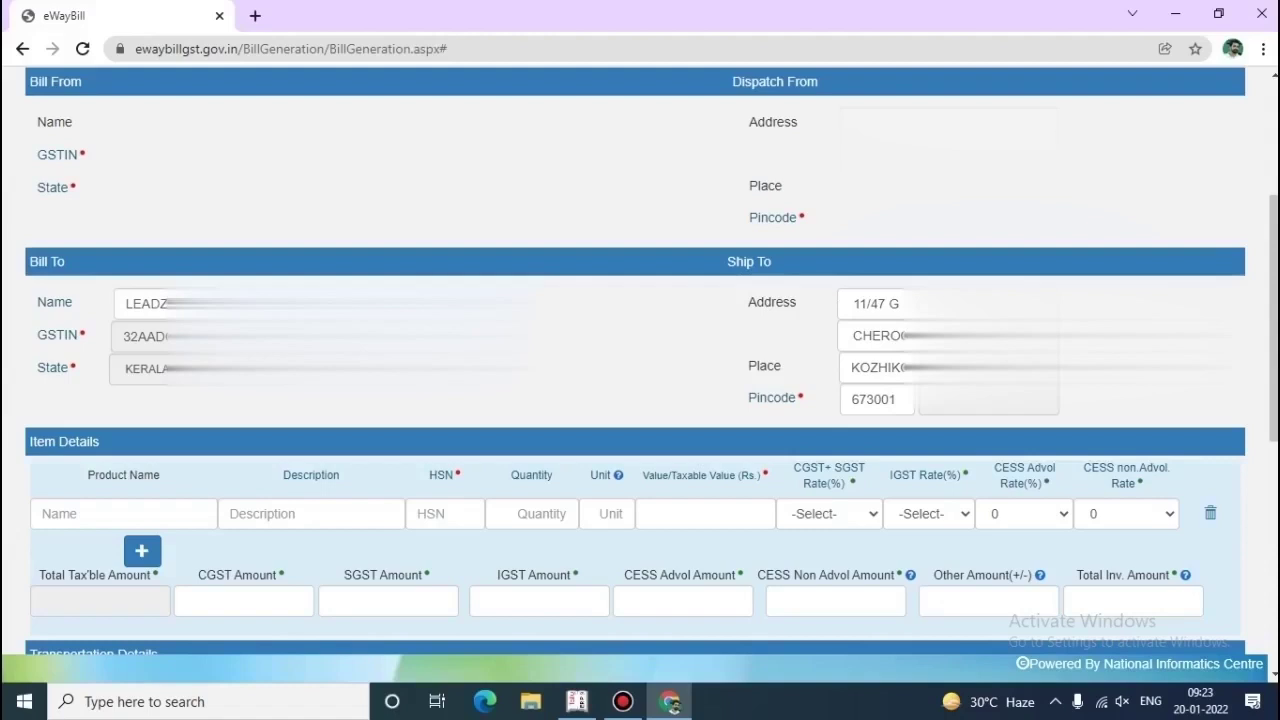
{"action": "left_click_drag", "start_coordinate": [900, 304], "coordinate": [846, 300]}
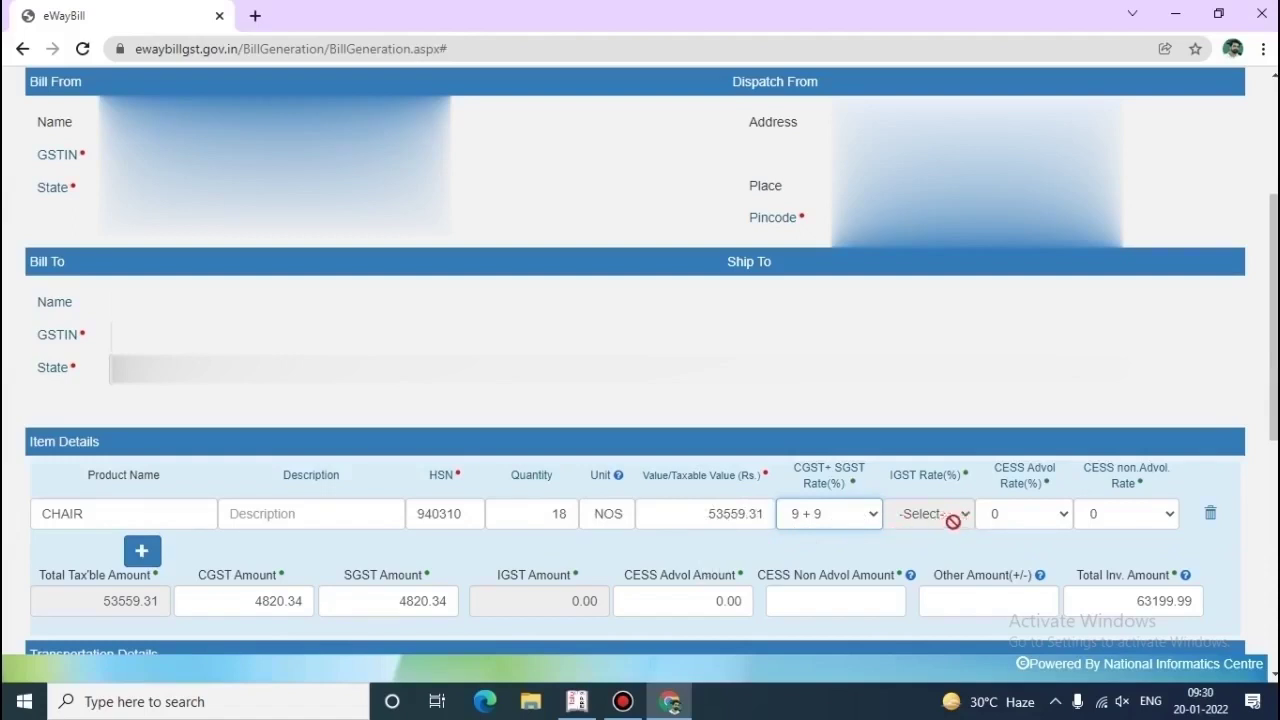
- Enter the item CHAIR with HSN 940310, quantity 18 NOS, taxable value 53559.31 and a CGST + SGST rate of 9 + 9
{"action": "left_click", "coordinate": [867, 519]}
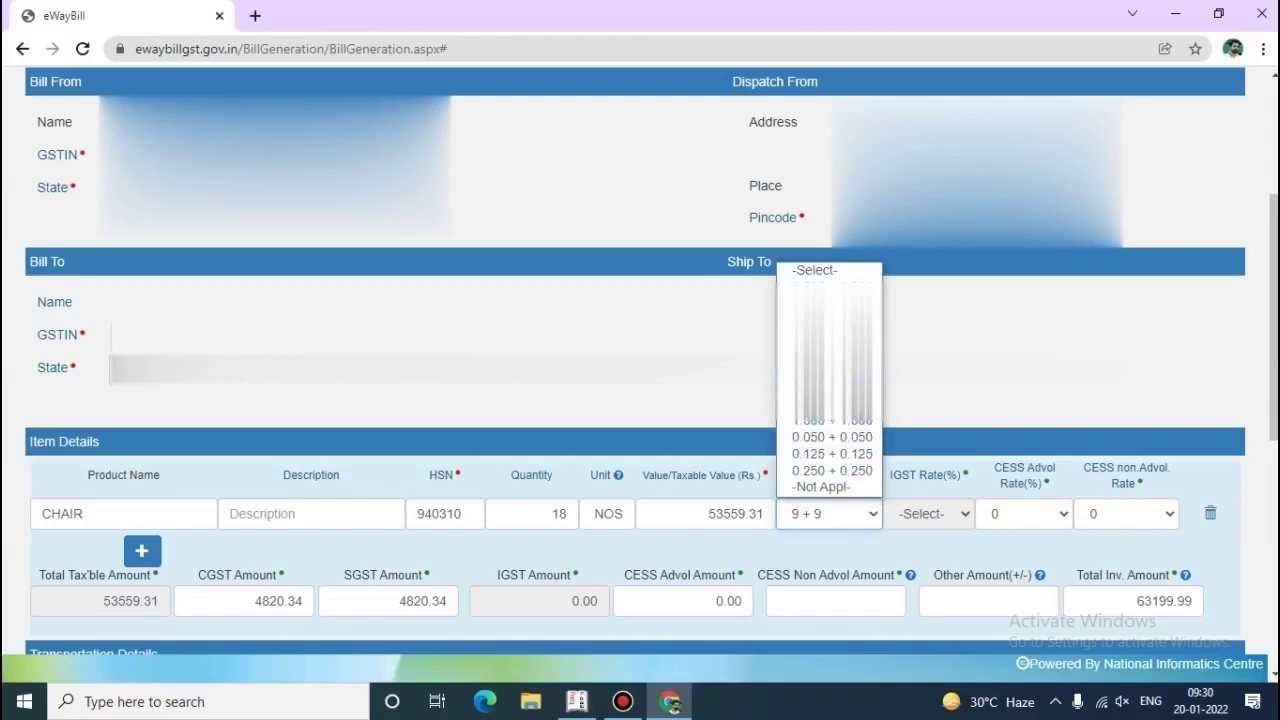
{"action": "left_click", "coordinate": [882, 578]}
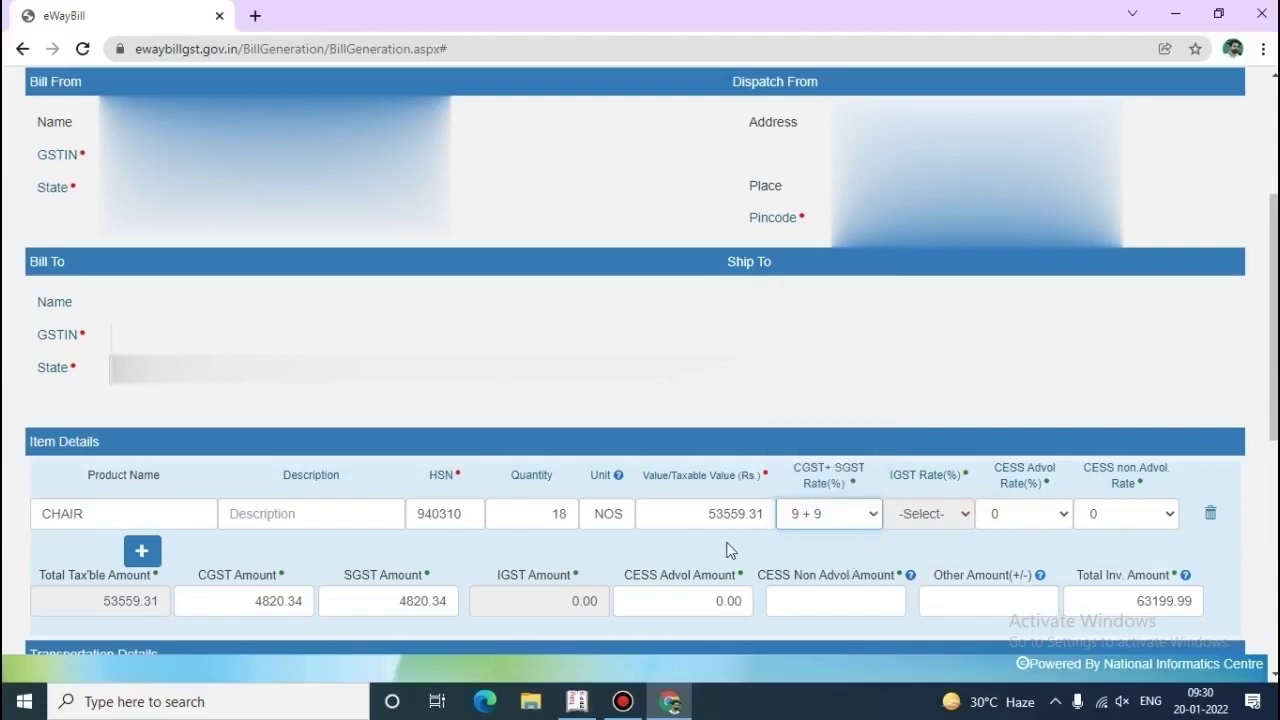
- Enter the vehicle's registration number in Part B for regular road transport, preview the e-way bill and return to the form
{"action": "scroll", "coordinate": [727, 550], "scroll_direction": "down", "scroll_amount": 4}
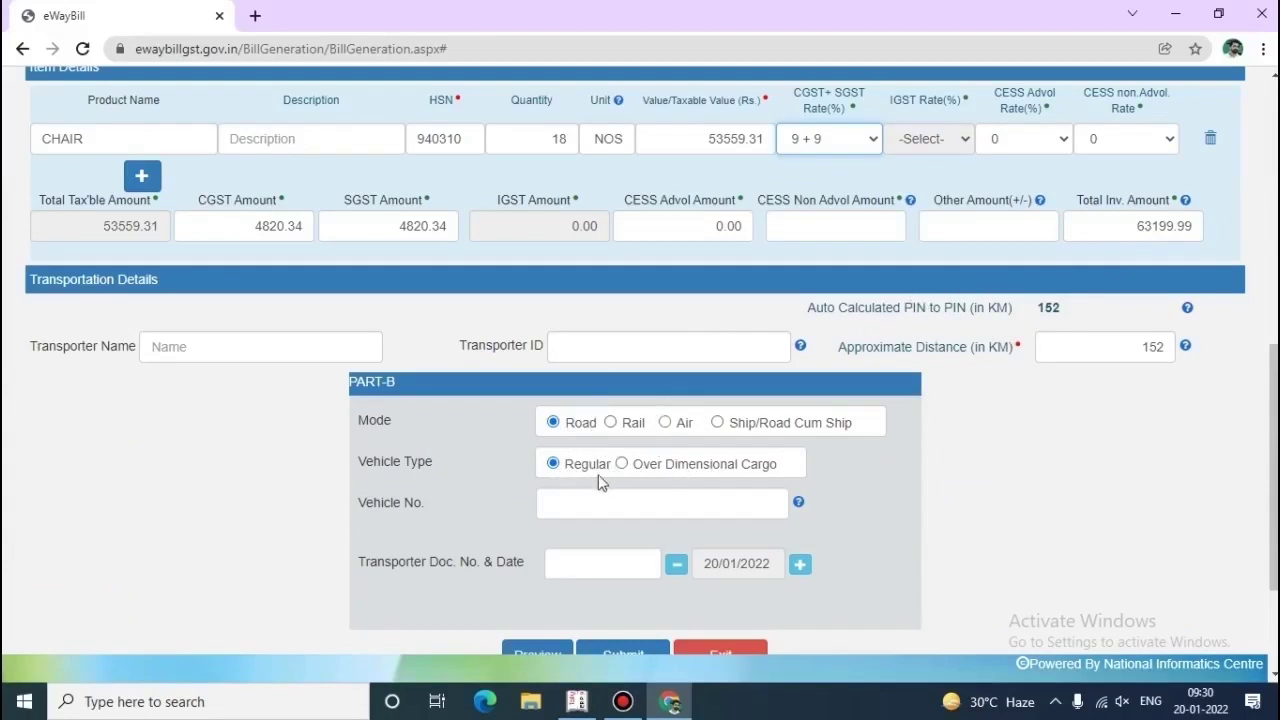
{"action": "left_click", "coordinate": [580, 511]}
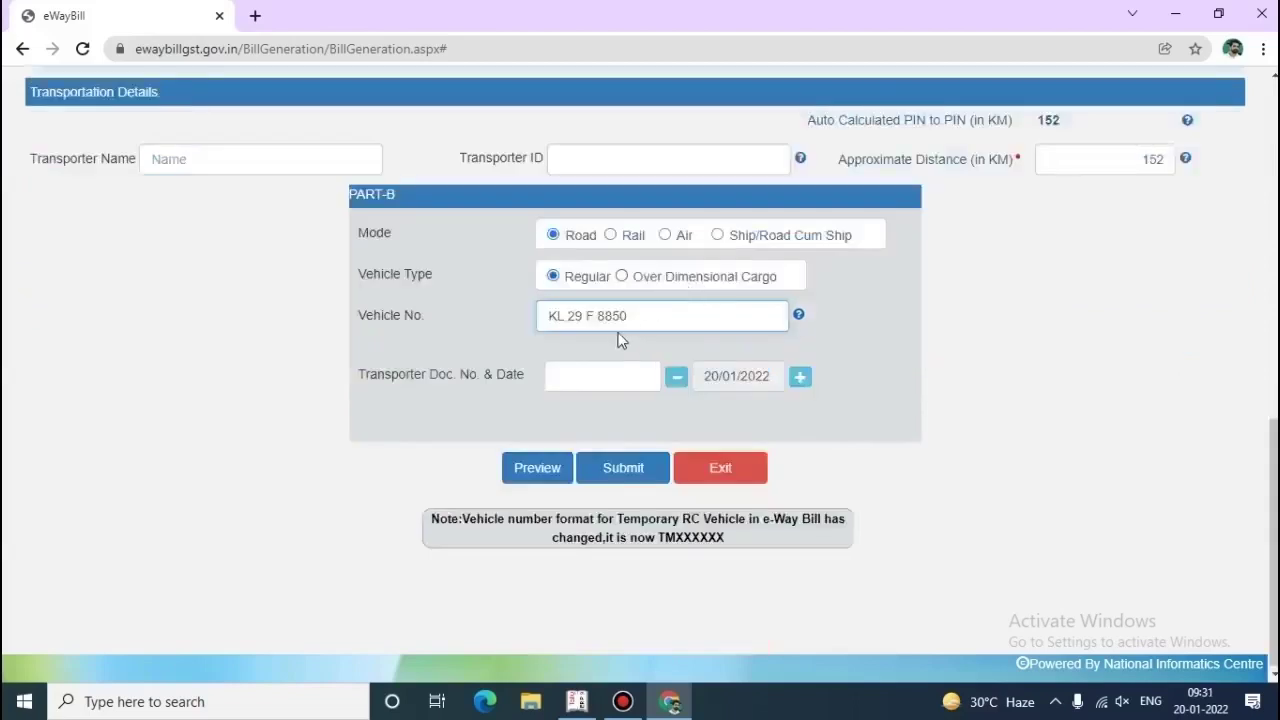
{"action": "left_click", "coordinate": [549, 478]}
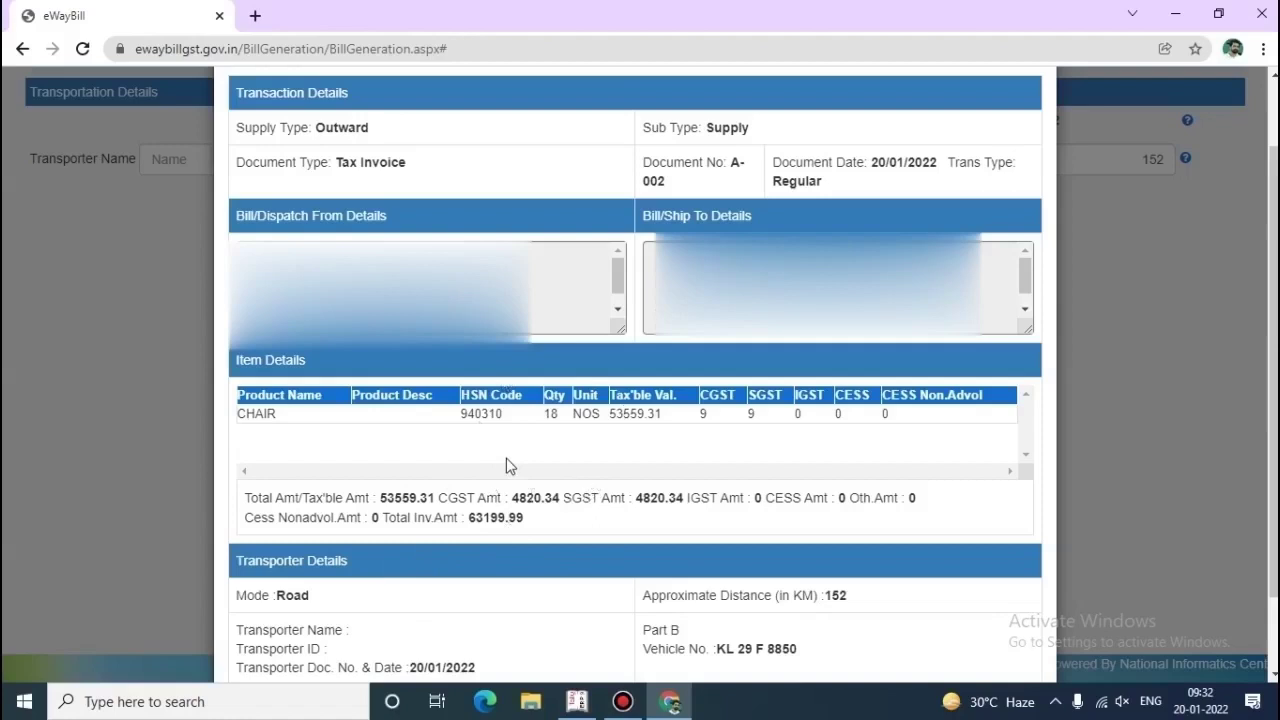
{"action": "scroll", "coordinate": [506, 465], "scroll_direction": "down", "scroll_amount": 2}
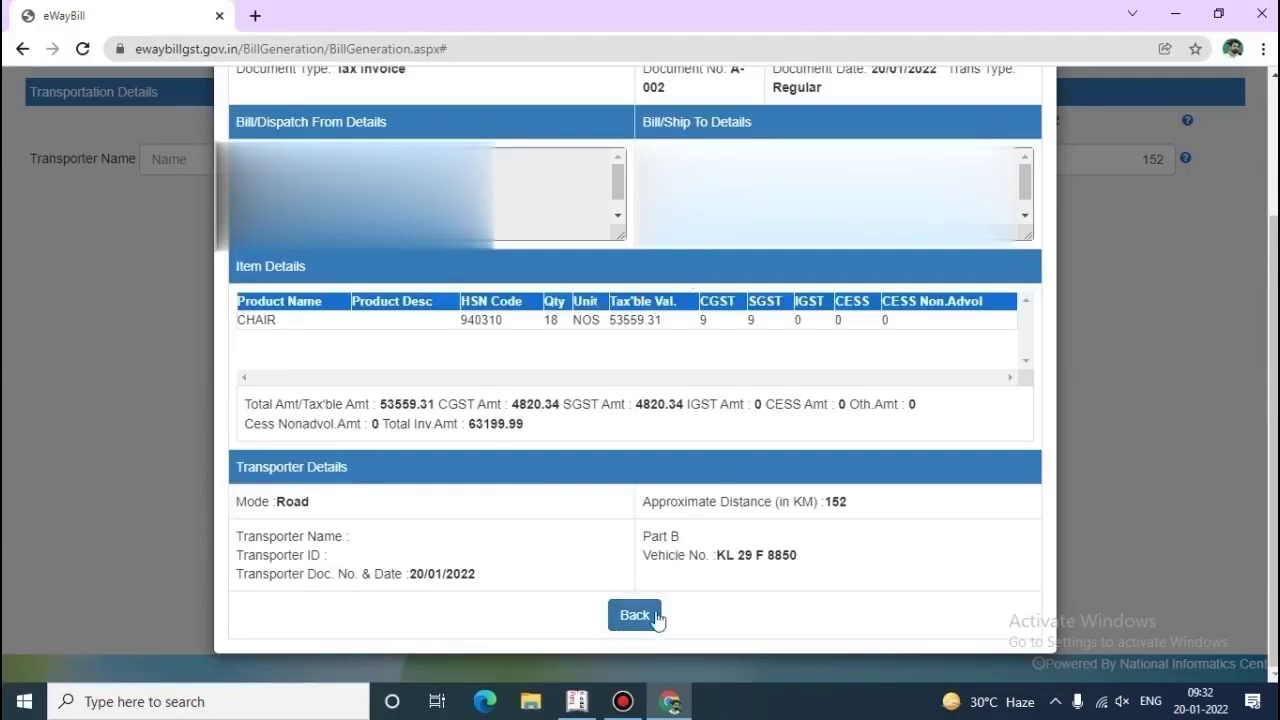
{"action": "left_click", "coordinate": [637, 615]}
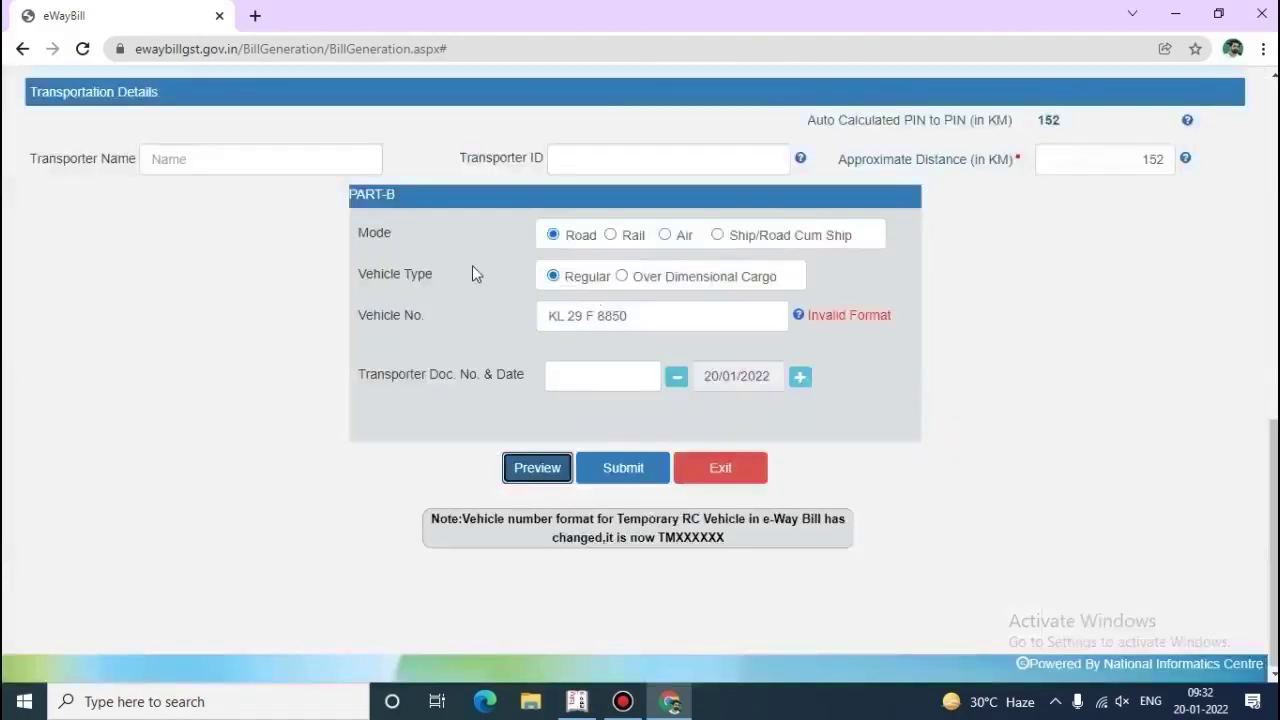
- Remove all spaces from the vehicle registration number in Part B
{"action": "left_click", "coordinate": [570, 318]}
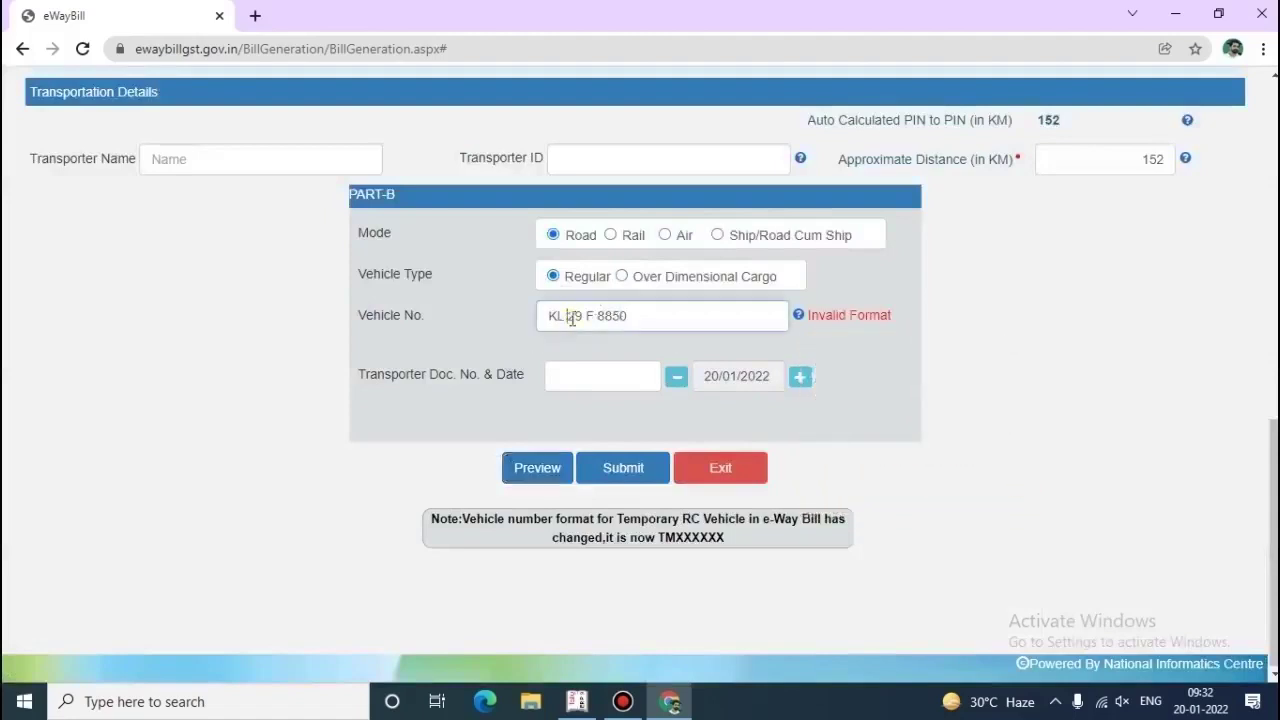
{"action": "key", "text": "BackSpace"}
{"action": "left_click", "coordinate": [582, 316]}
{"action": "key", "text": "Delete"}
{"action": "key", "text": "Right"}
{"action": "key", "text": "Delete"}
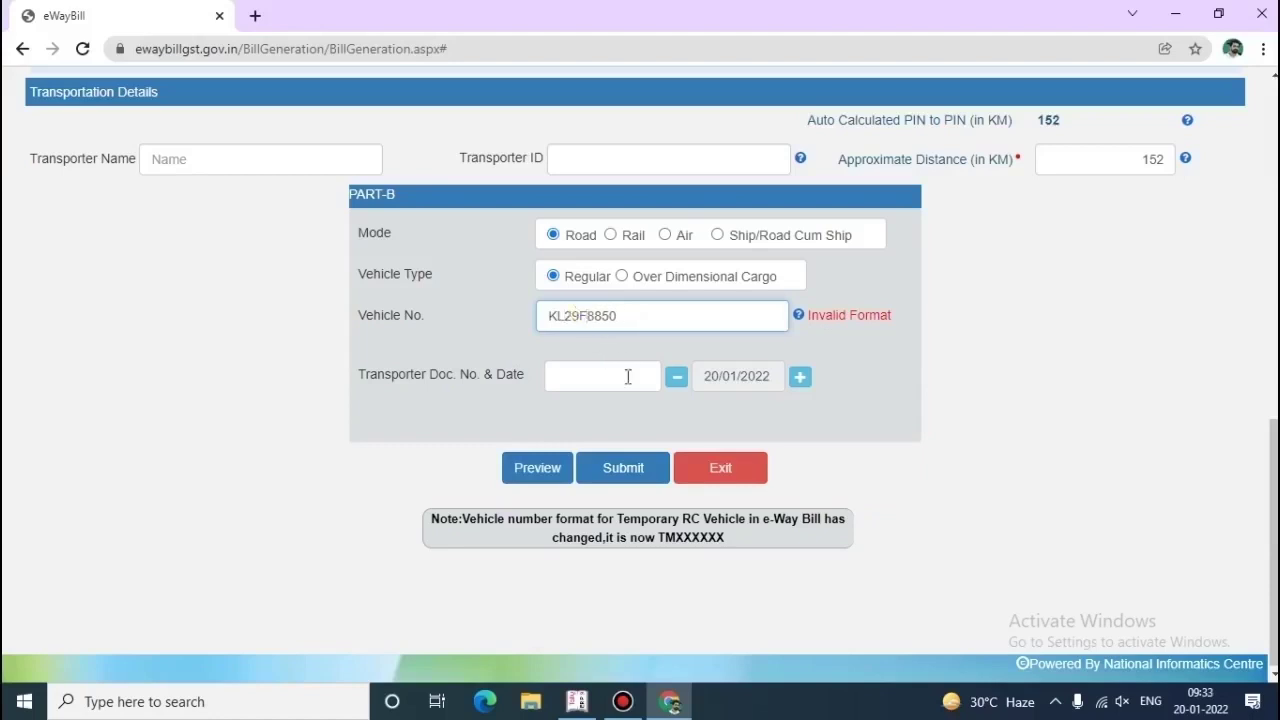
- Submit the e-way bill, agreeing to continue without the GSTR1 fields and with the document number prefix rule
{"action": "left_click", "coordinate": [633, 470]}
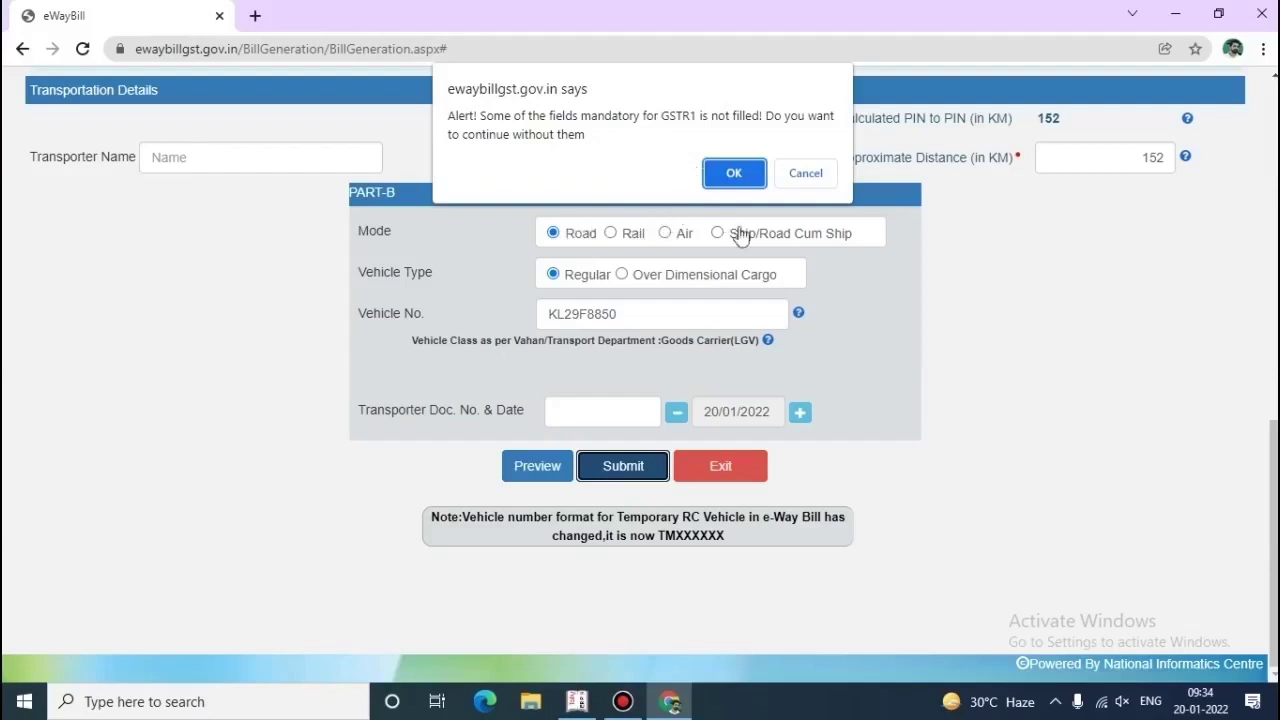
{"action": "left_click", "coordinate": [735, 175]}
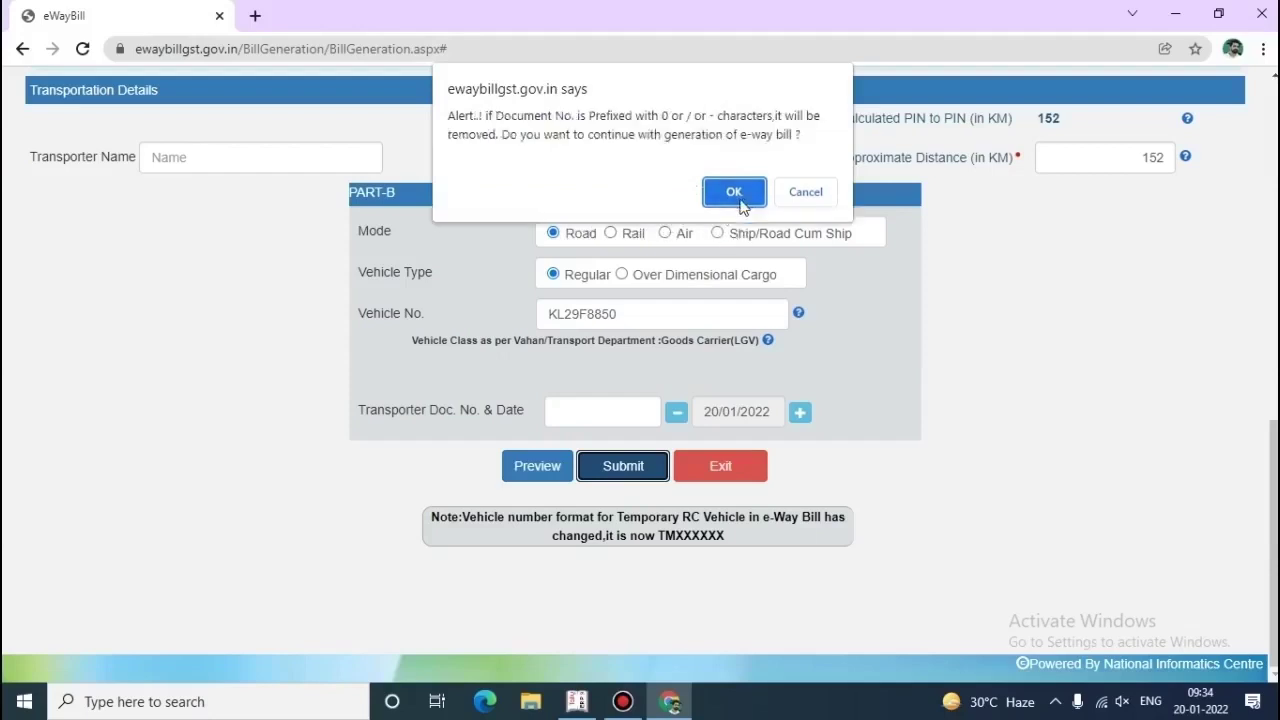
{"action": "left_click", "coordinate": [734, 192]}
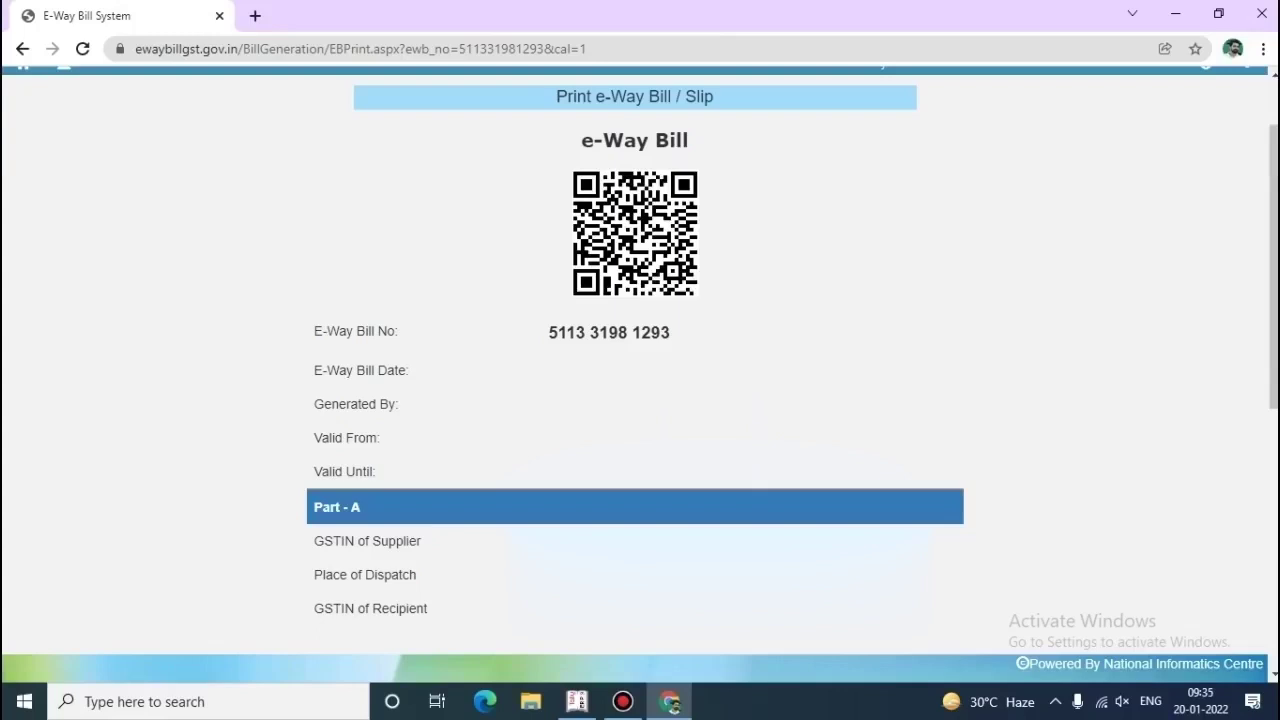
- Review the generated e-way bill and open its detailed print version down to the vehicle details
{"action": "scroll", "coordinate": [843, 317], "scroll_direction": "down", "scroll_amount": 3}
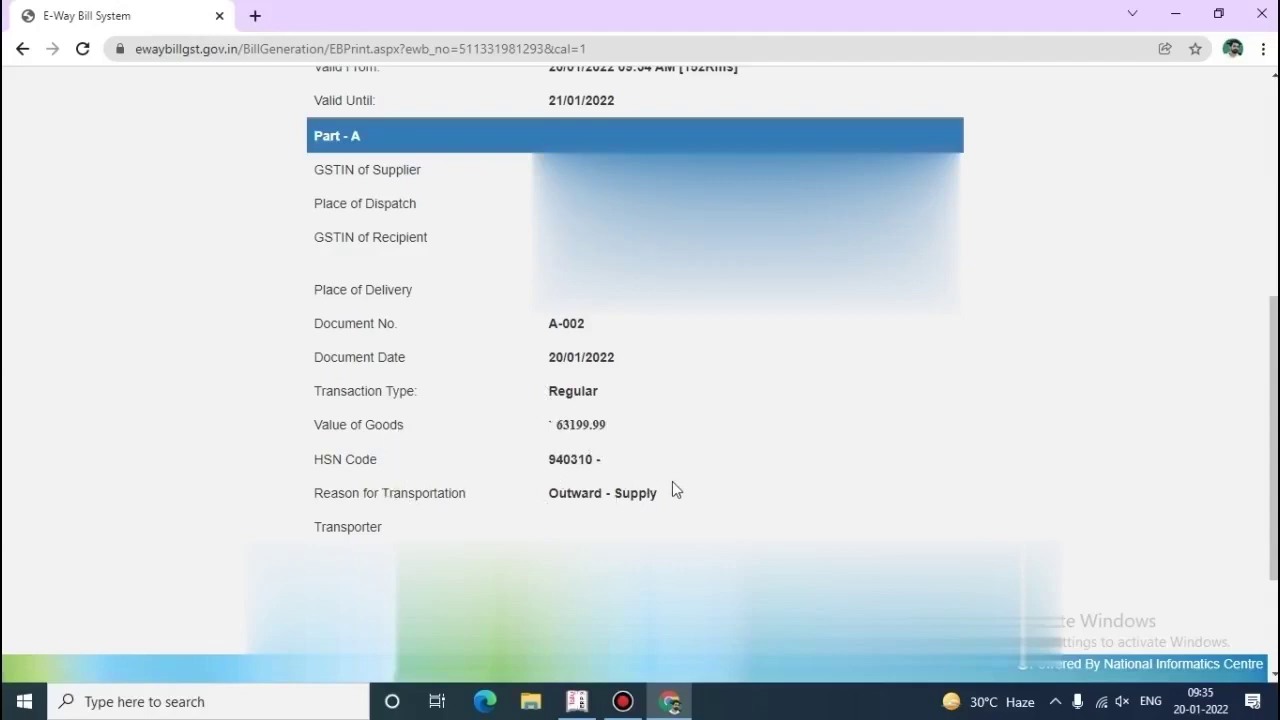
{"action": "scroll", "coordinate": [672, 489], "scroll_direction": "down", "scroll_amount": 2}
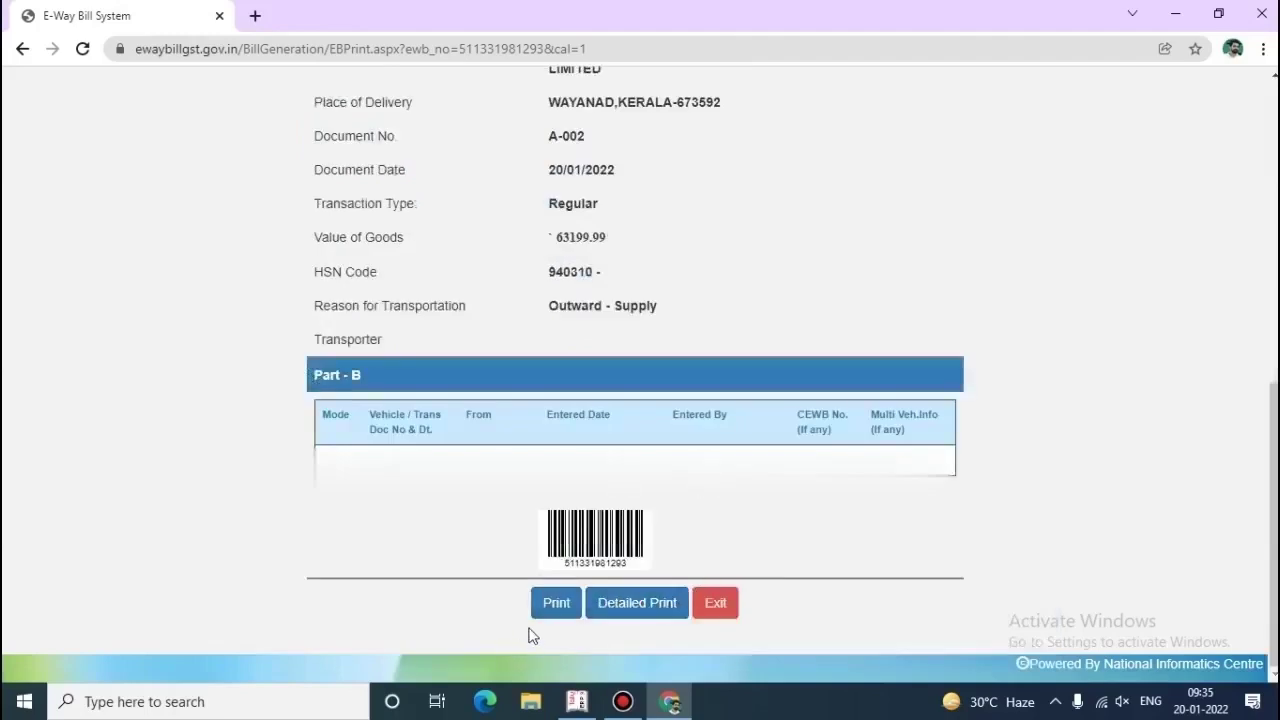
{"action": "left_click", "coordinate": [628, 605]}
{"action": "scroll", "coordinate": [720, 520], "scroll_direction": "down", "scroll_amount": 10}
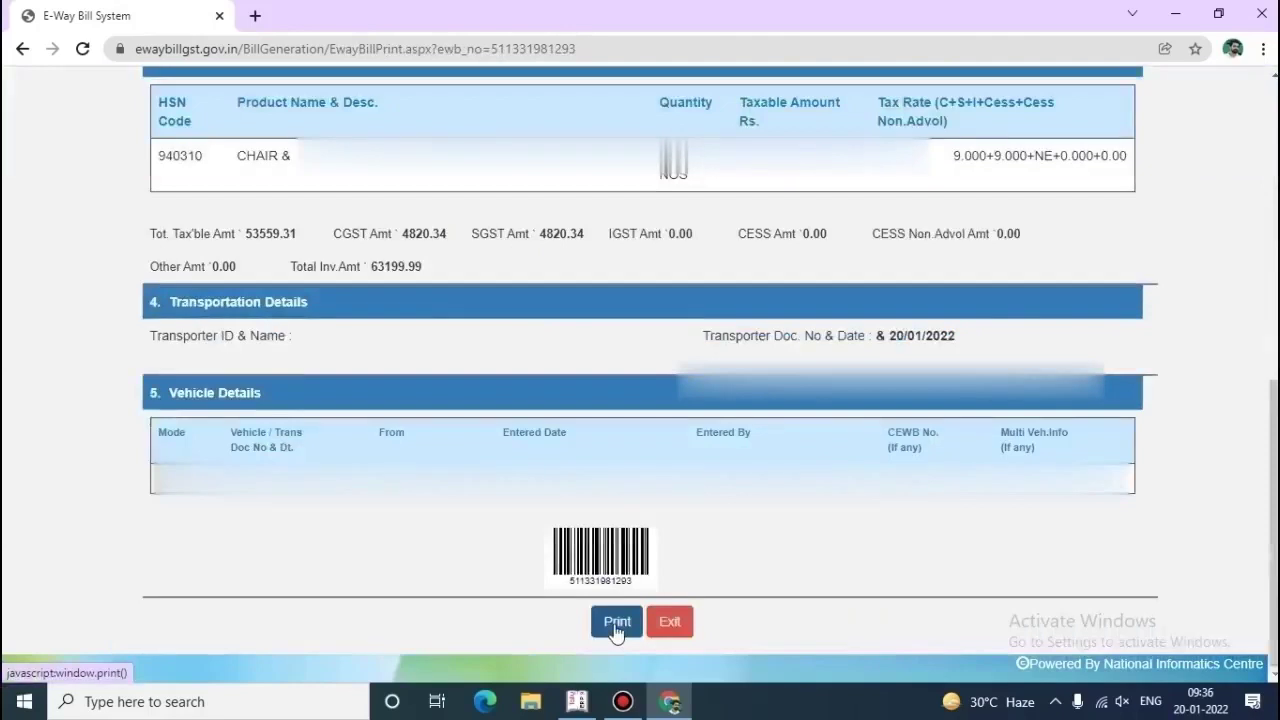
- Save the detailed e-way bill to the Desktop as the PDF "E-Way Bill System" and open the file in Adobe Acrobat Reader
{"action": "left_click", "coordinate": [617, 622]}
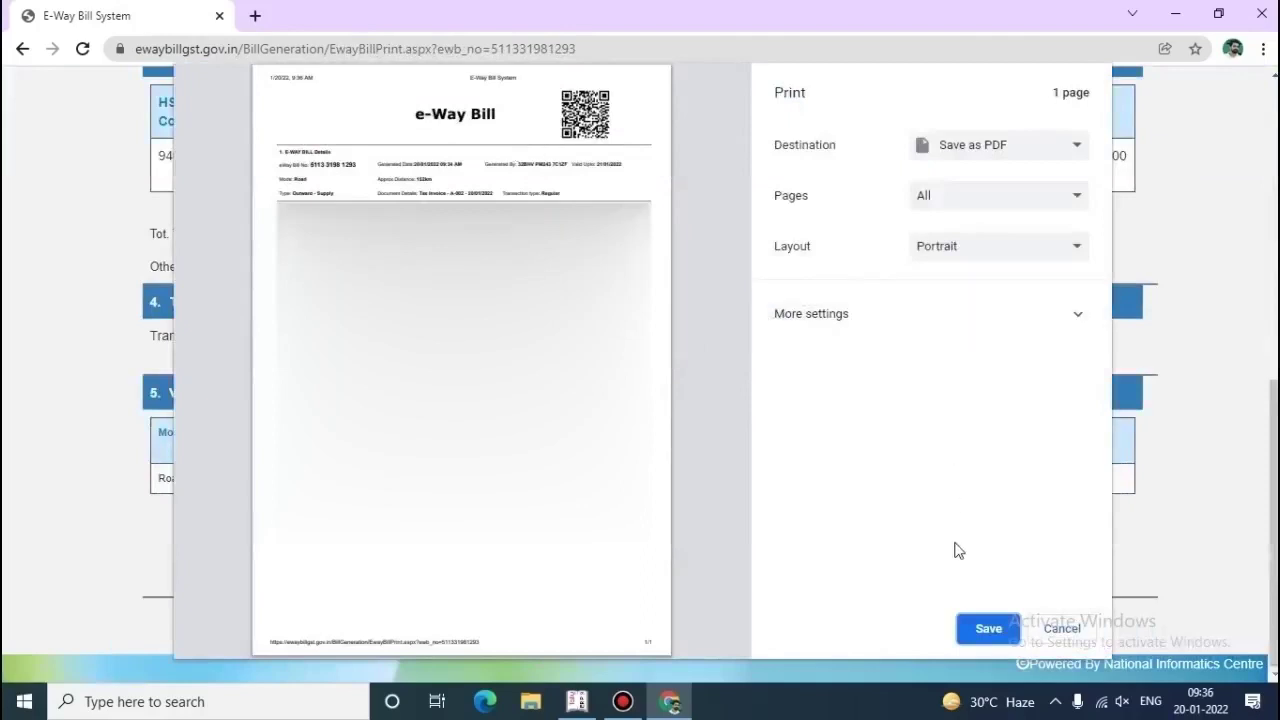
{"action": "left_click", "coordinate": [987, 630]}
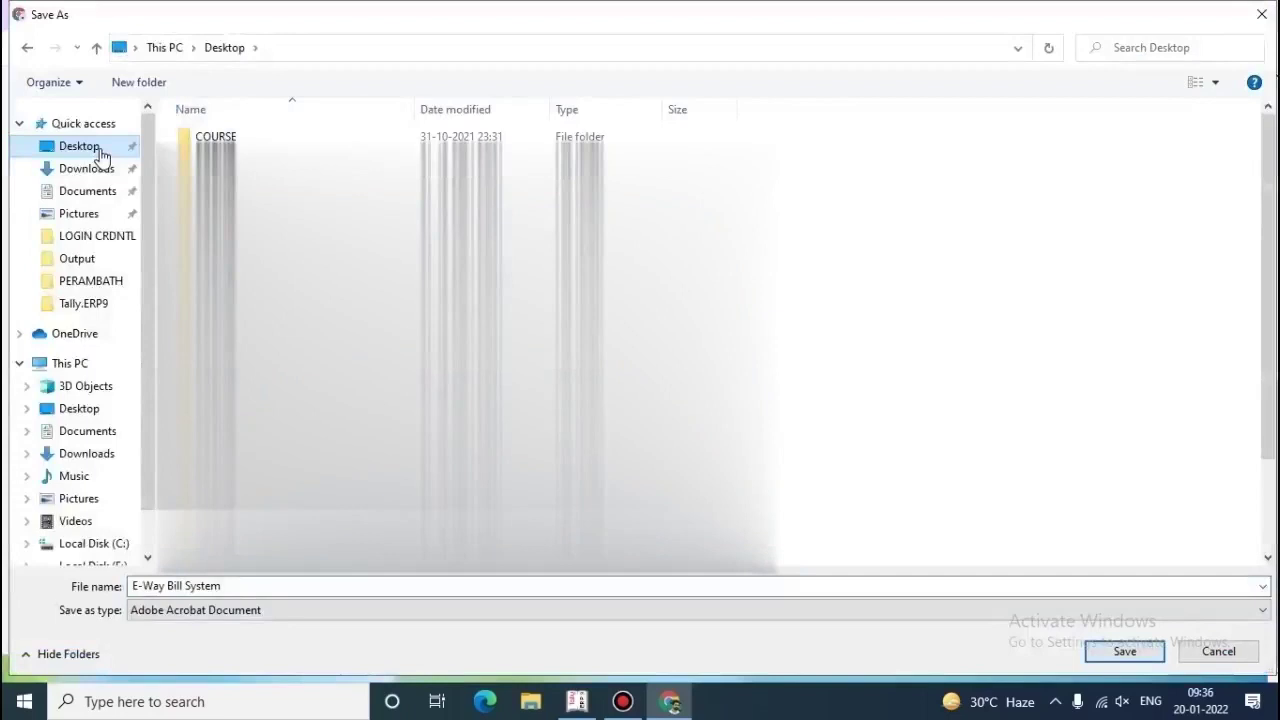
{"action": "left_click", "coordinate": [1122, 651]}
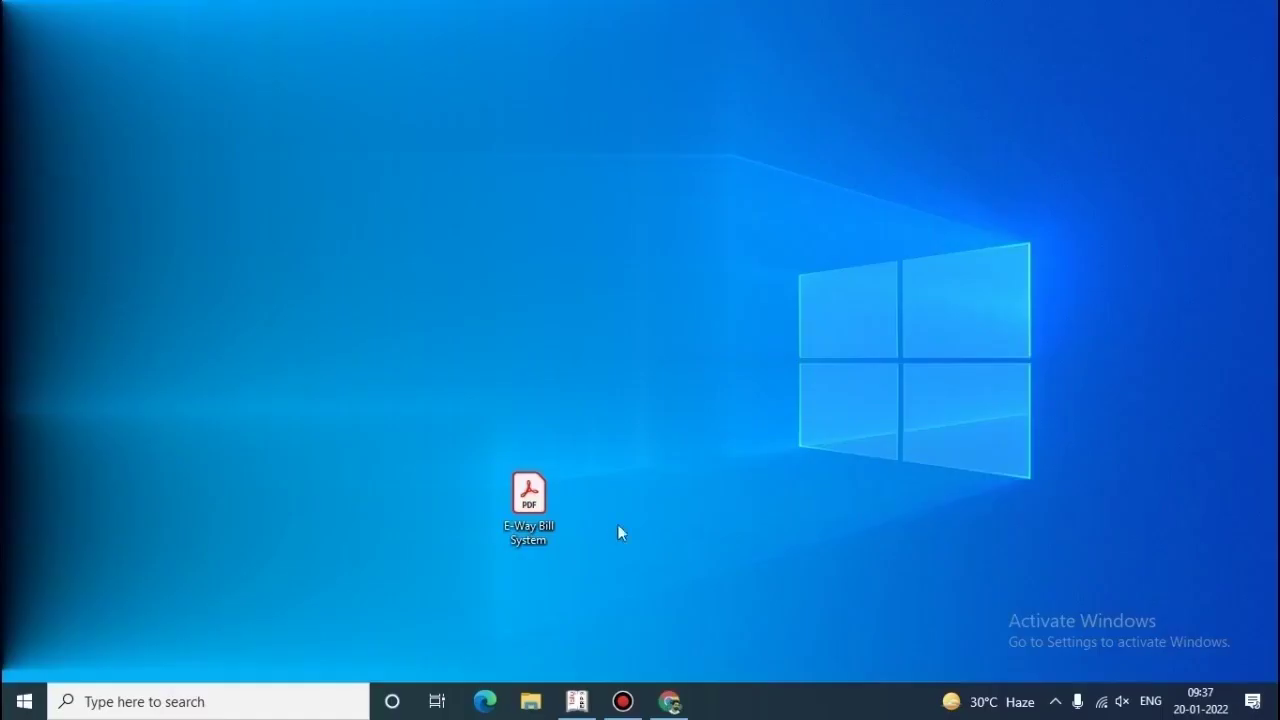
{"action": "double_click", "coordinate": [529, 505]}
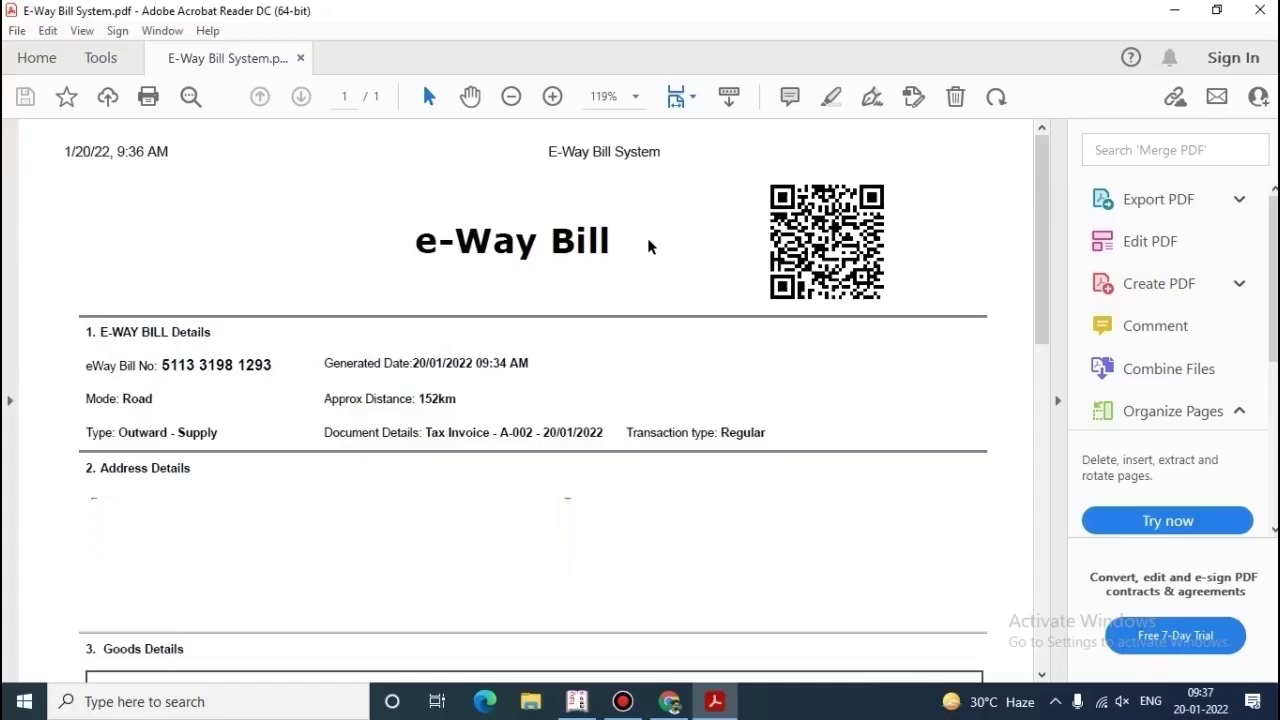